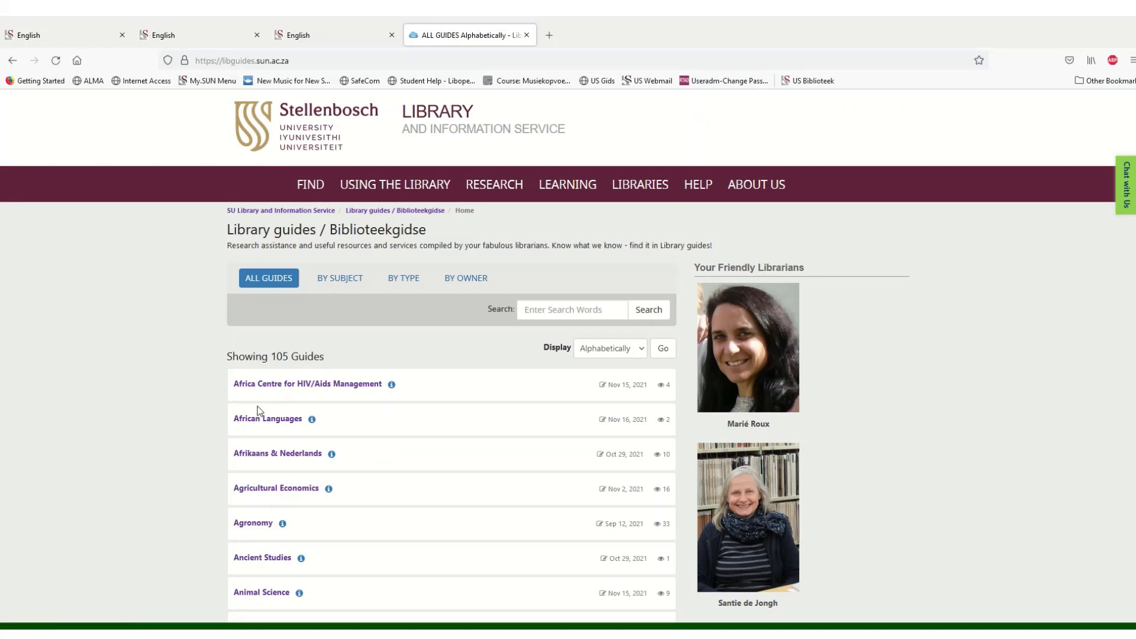
pyautogui.scroll(-1, 258, 410)
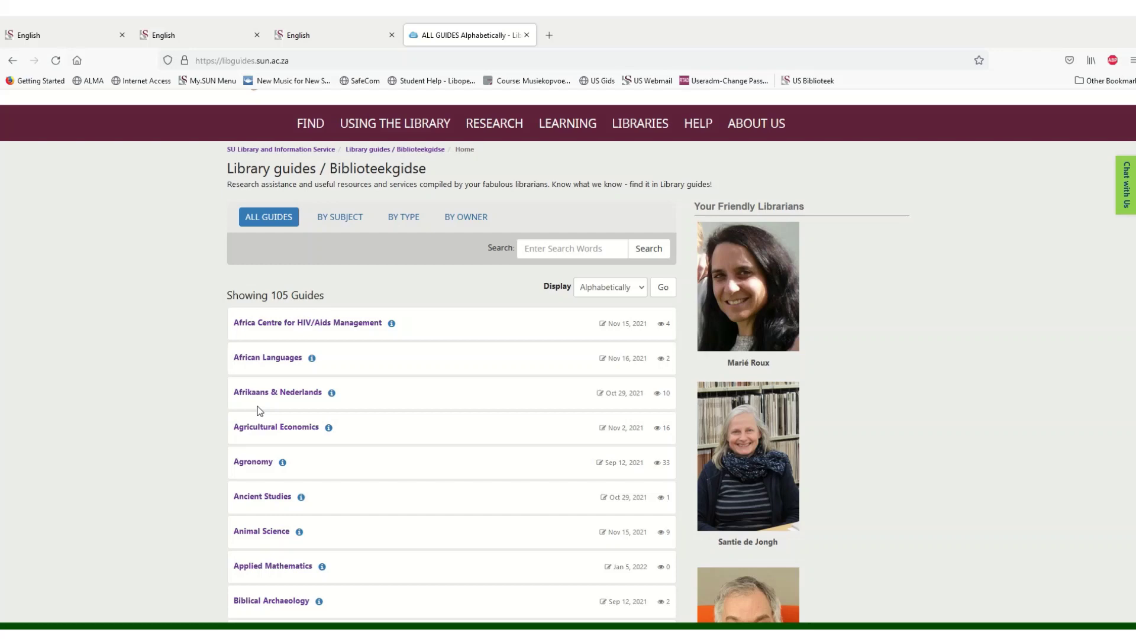
pyautogui.scroll(-1, 259, 409)
pyautogui.scroll(-1, 258, 410)
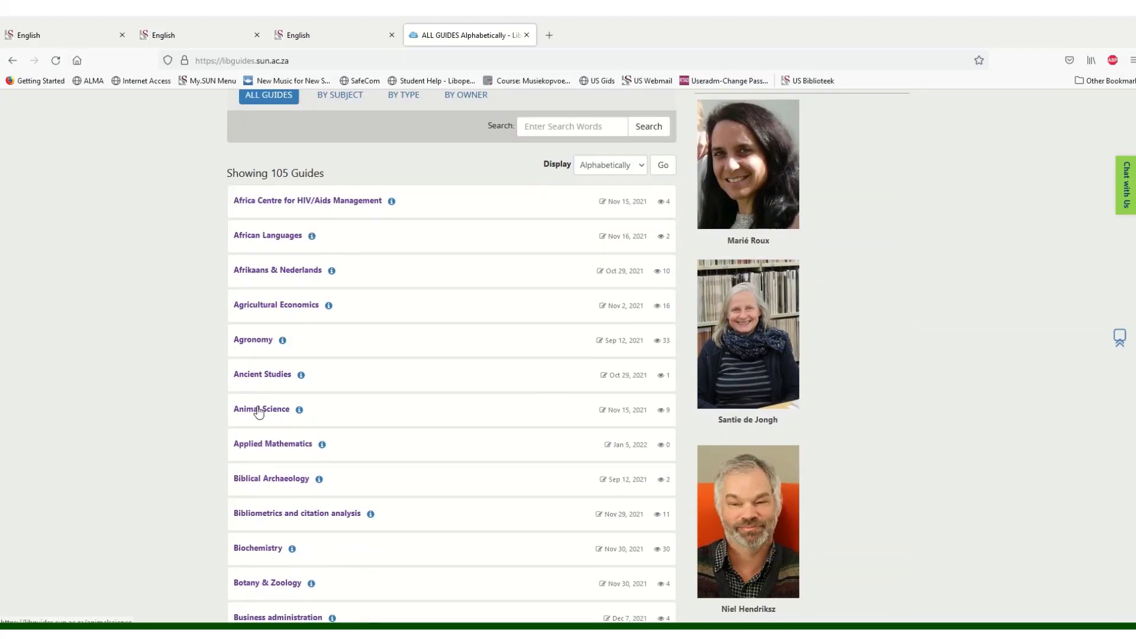
pyautogui.scroll(-2, 258, 410)
pyautogui.scroll(-2, 258, 411)
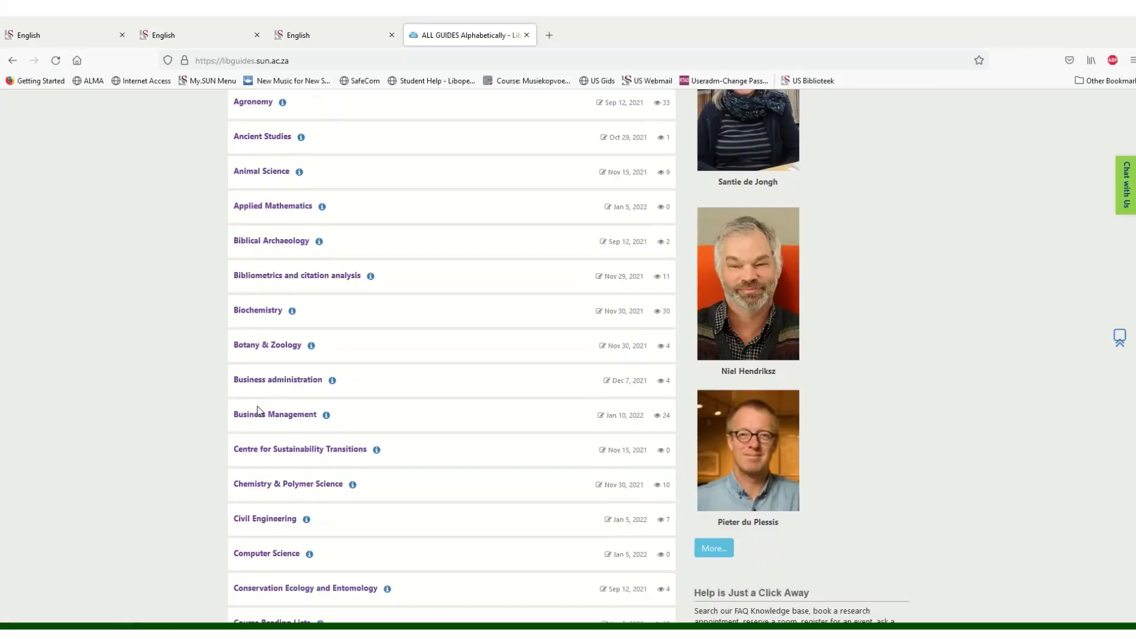
pyautogui.scroll(-2, 258, 410)
pyautogui.scroll(-3, 258, 410)
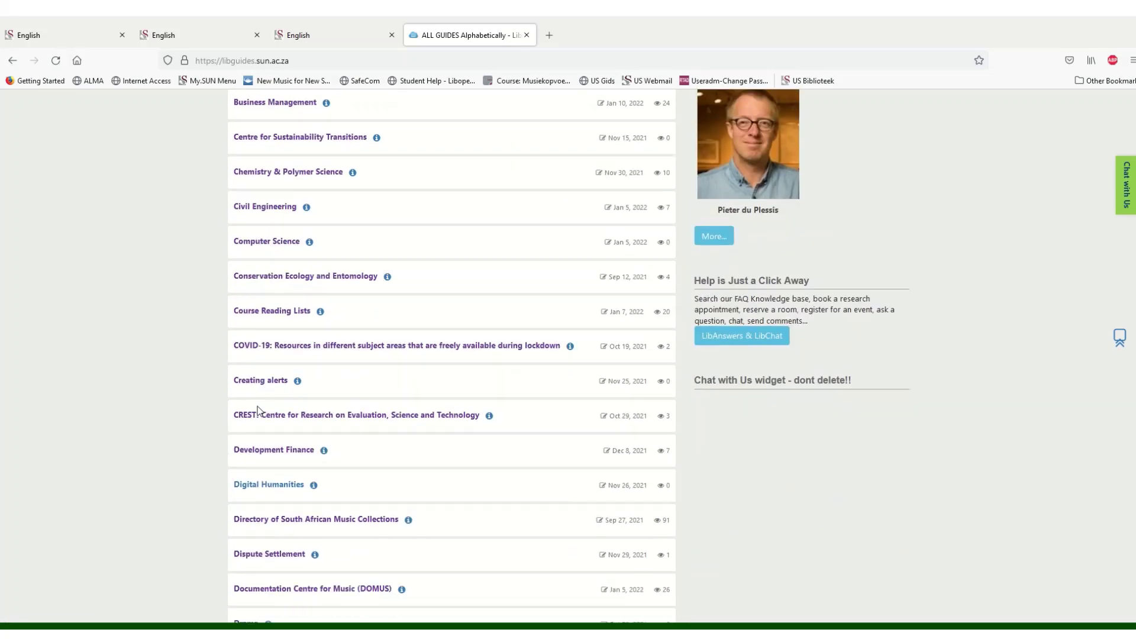
pyautogui.scroll(-1, 259, 410)
pyautogui.scroll(-1, 259, 411)
pyautogui.scroll(-2, 259, 410)
pyautogui.scroll(-1, 258, 410)
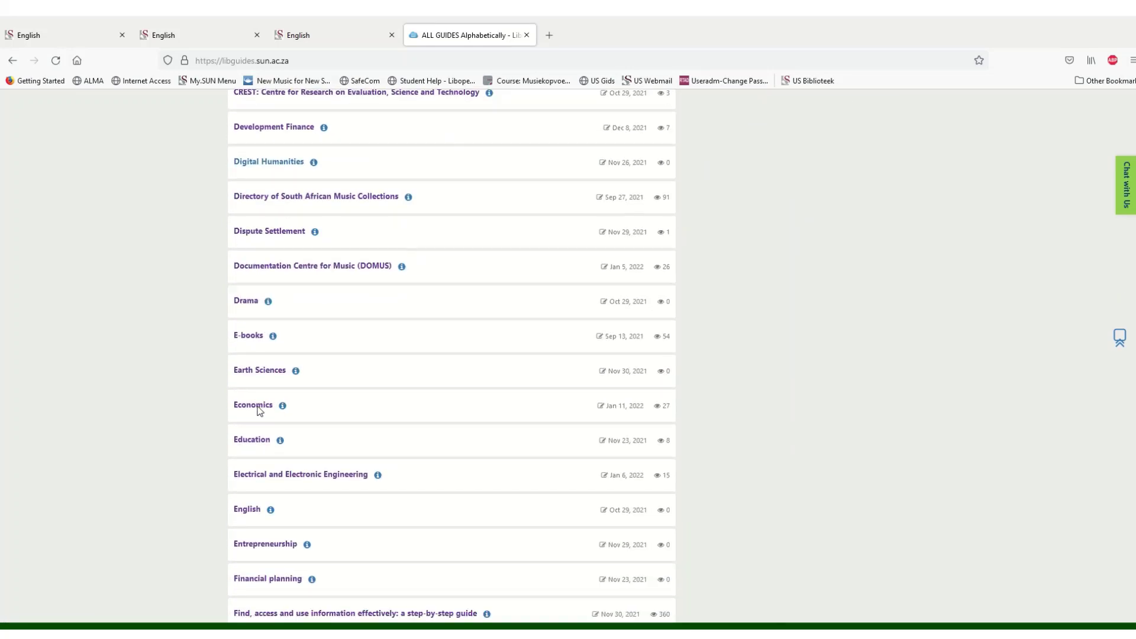
pyautogui.scroll(-3, 258, 410)
pyautogui.scroll(-3, 259, 411)
pyautogui.scroll(-1, 258, 410)
pyautogui.scroll(-3, 259, 410)
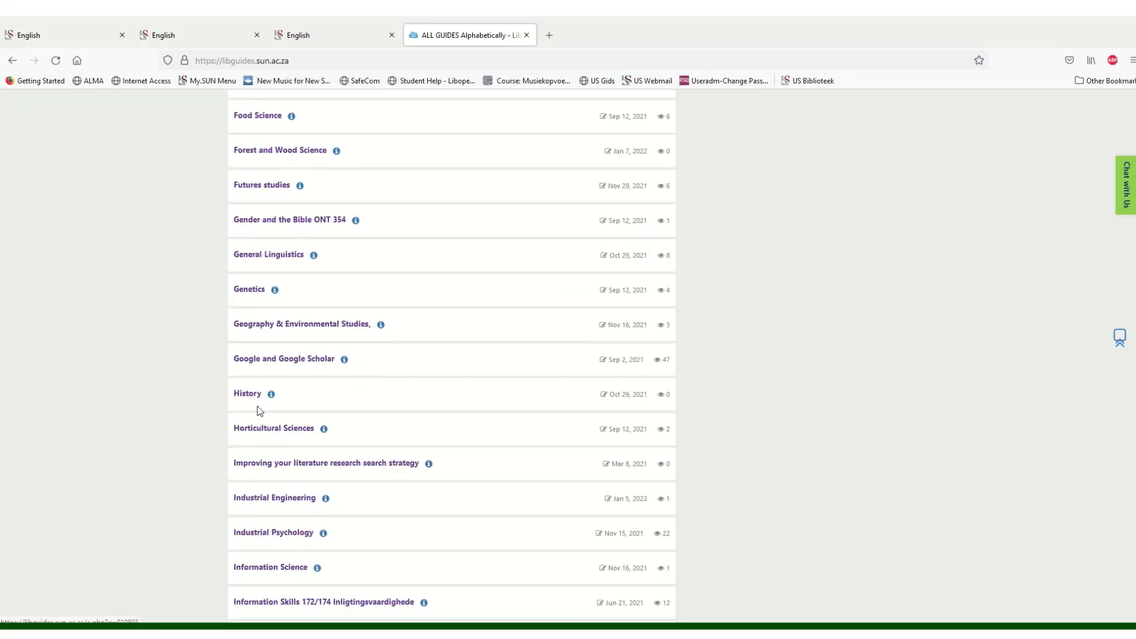
pyautogui.scroll(-3, 257, 410)
pyautogui.scroll(-2, 258, 409)
pyautogui.scroll(-1, 259, 410)
pyautogui.scroll(-2, 258, 410)
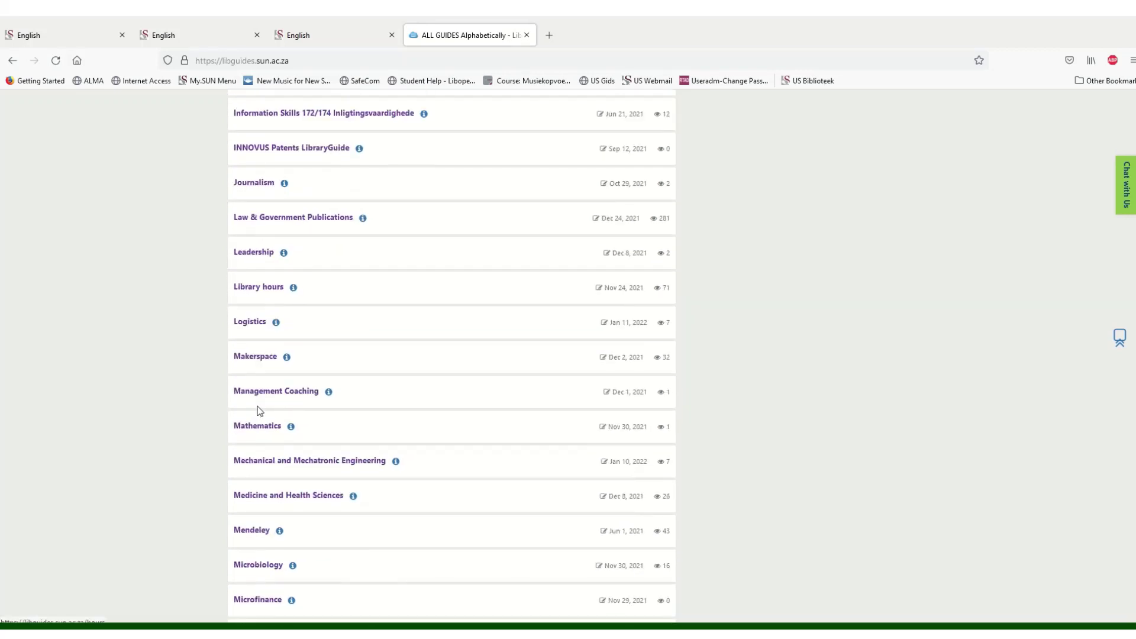
pyautogui.scroll(-1, 259, 410)
pyautogui.scroll(-2, 259, 411)
pyautogui.scroll(-2, 257, 408)
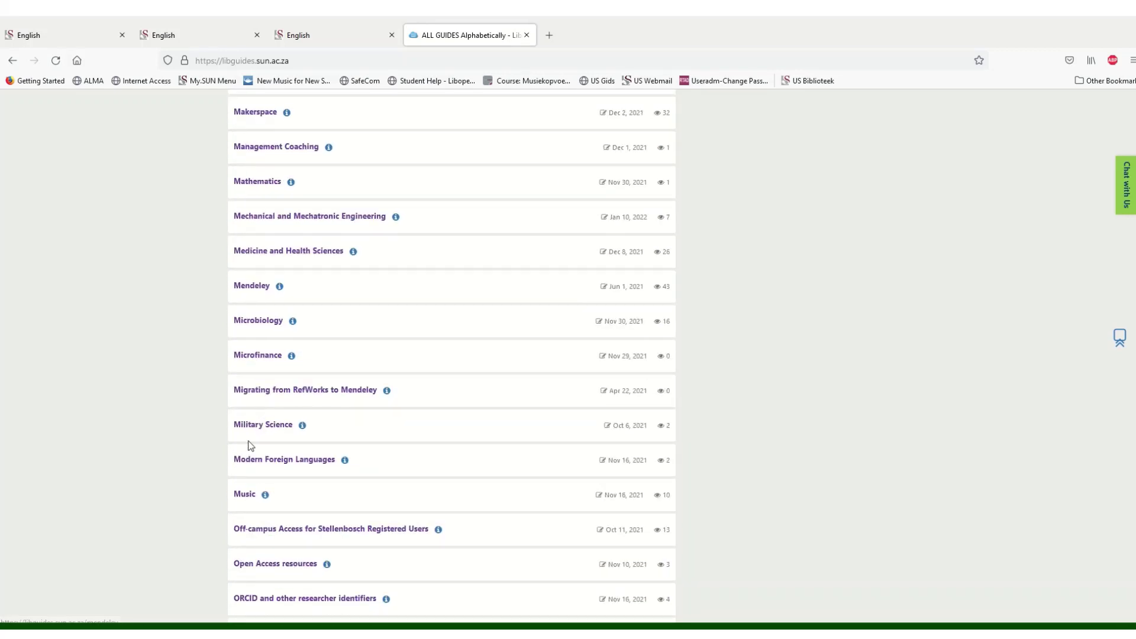
# Open the Music library guide from the LibGuides guide list
pyautogui.click(245, 495)
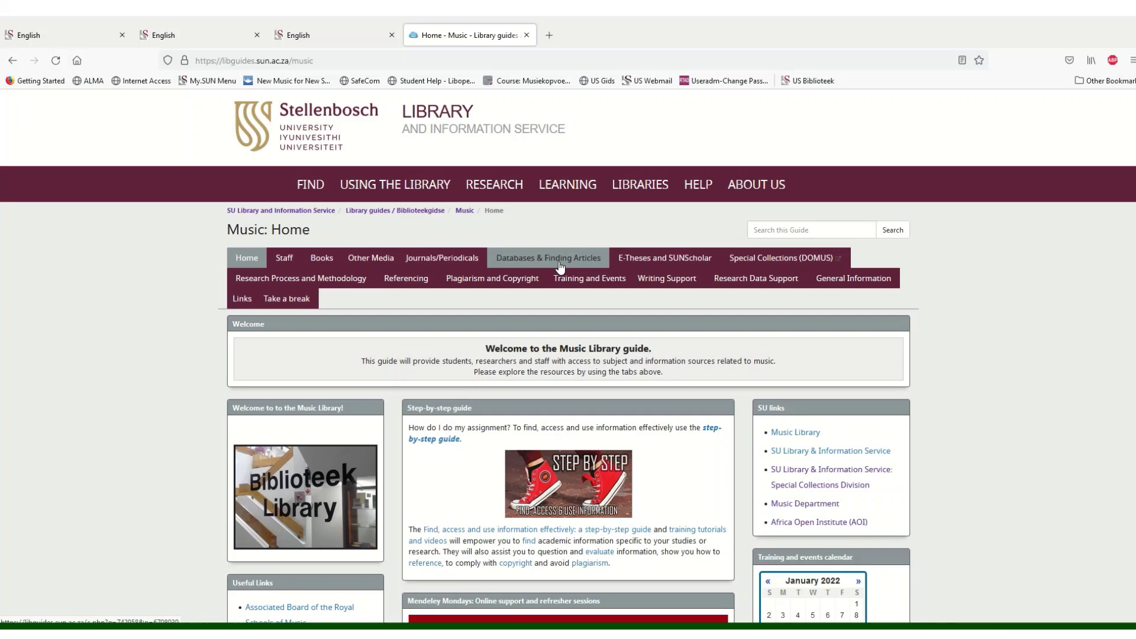
# Go to the Music guide's Databases & Finding Articles page to reach the Oxford Music Online listing
pyautogui.click(559, 266)
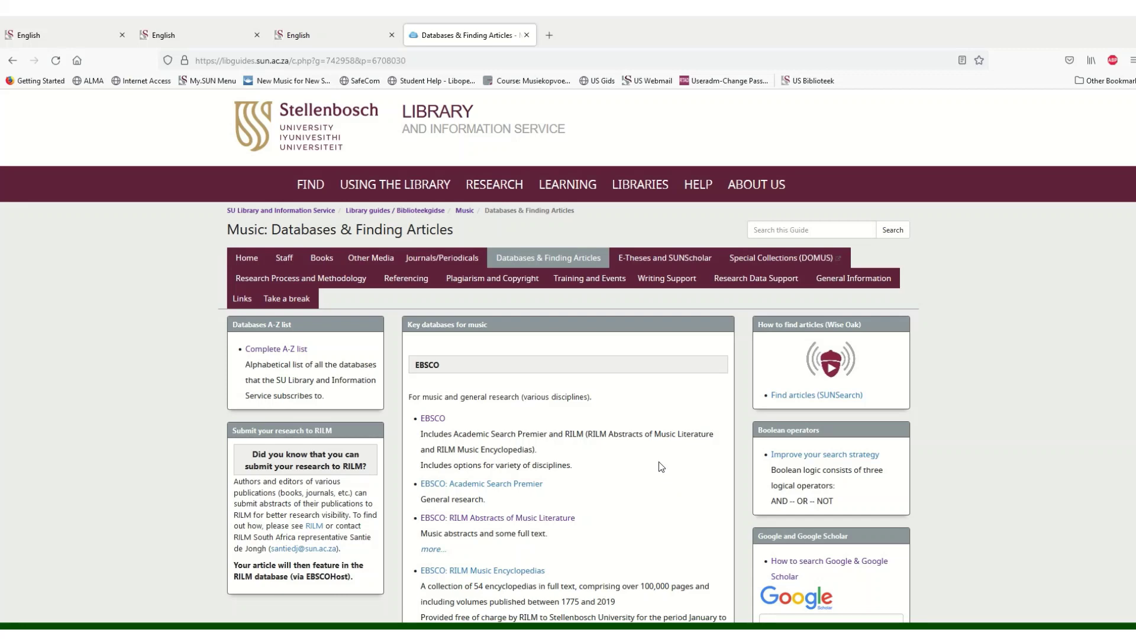
pyautogui.scroll(-2, 658, 467)
pyautogui.scroll(-2, 658, 468)
pyautogui.scroll(-2, 658, 467)
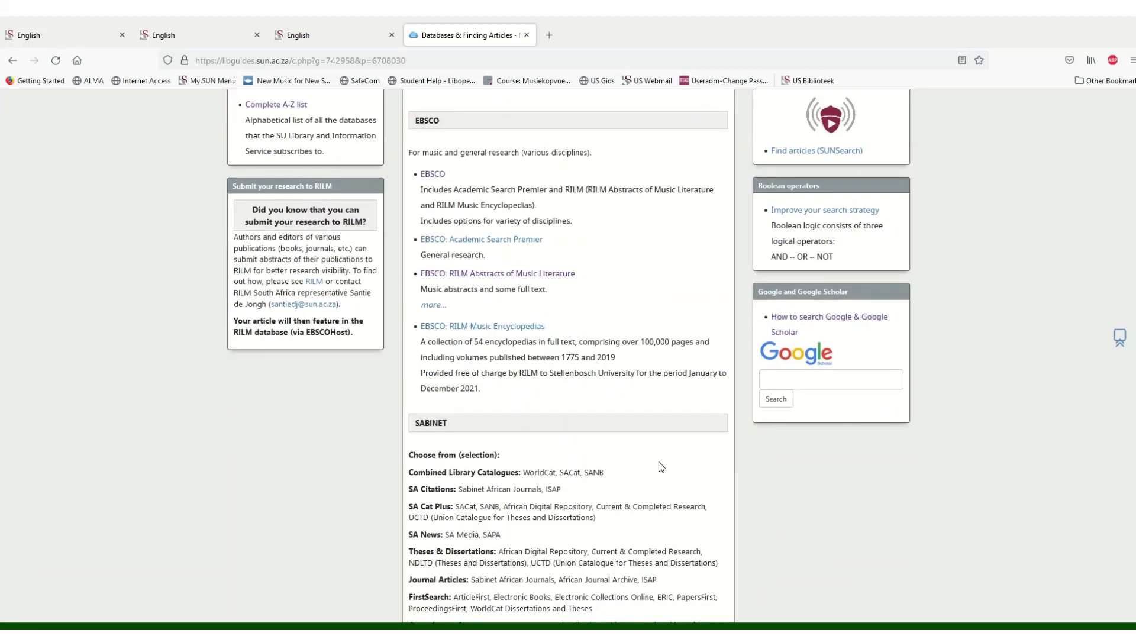
pyautogui.scroll(-2, 659, 461)
pyautogui.scroll(-2, 659, 461)
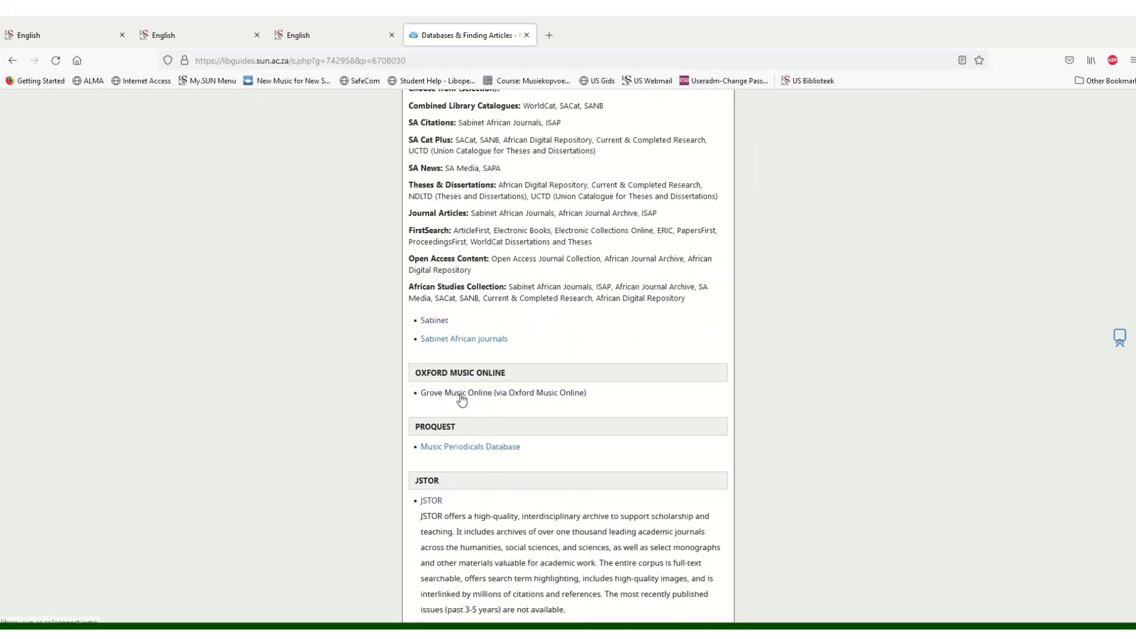
# Search Grove Music Online in a new tab for 'hugh masekela', getting 40 results
pyautogui.click(461, 393)
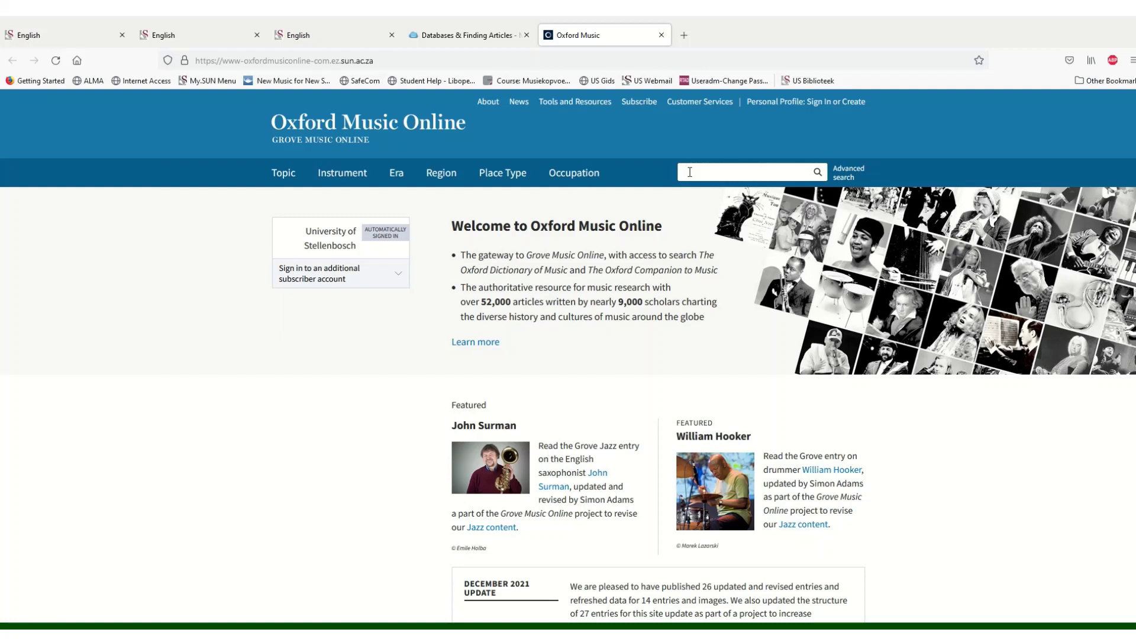
pyautogui.write('hugh mas')
pyautogui.write('ekela')
pyautogui.press('Return')
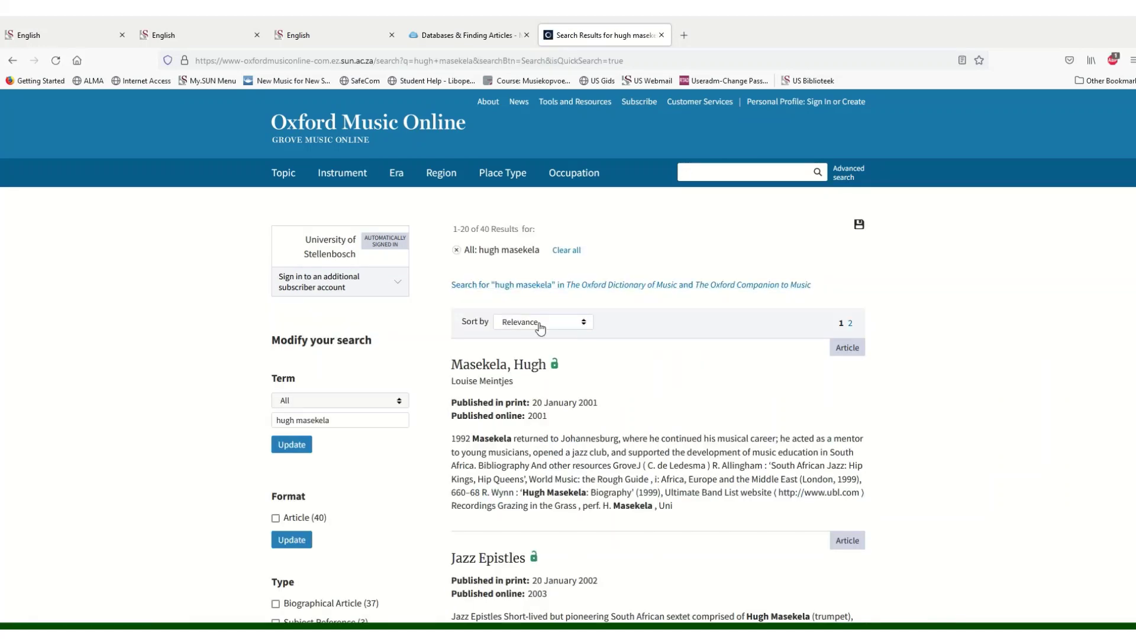
pyautogui.click(495, 370)
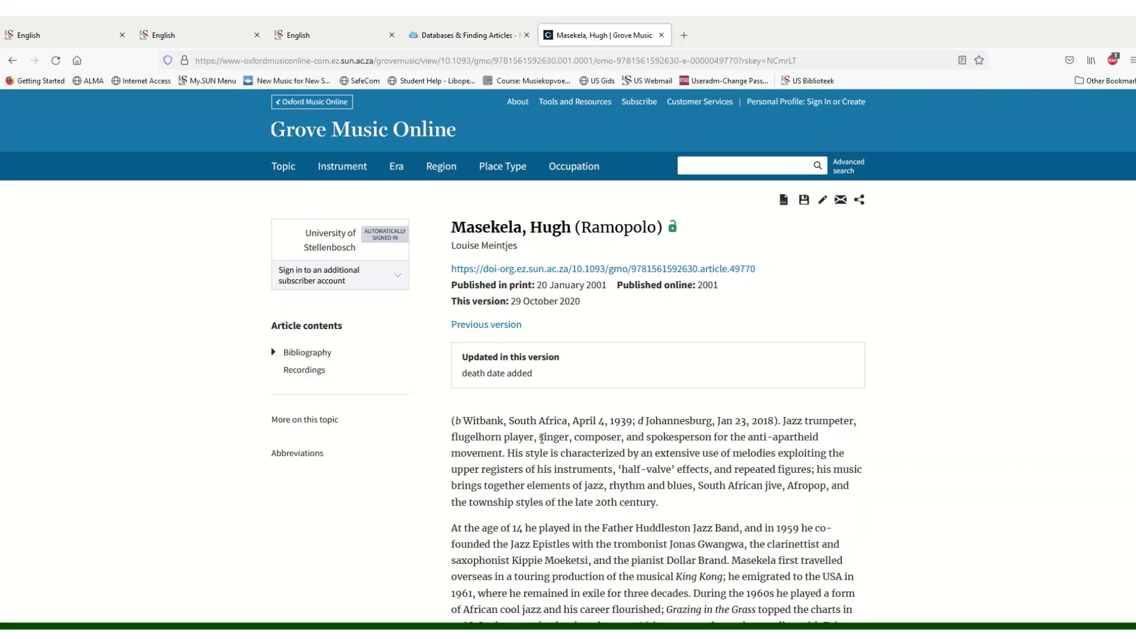
pyautogui.scroll(-3, 541, 438)
pyautogui.scroll(-2, 539, 426)
pyautogui.scroll(-4, 536, 408)
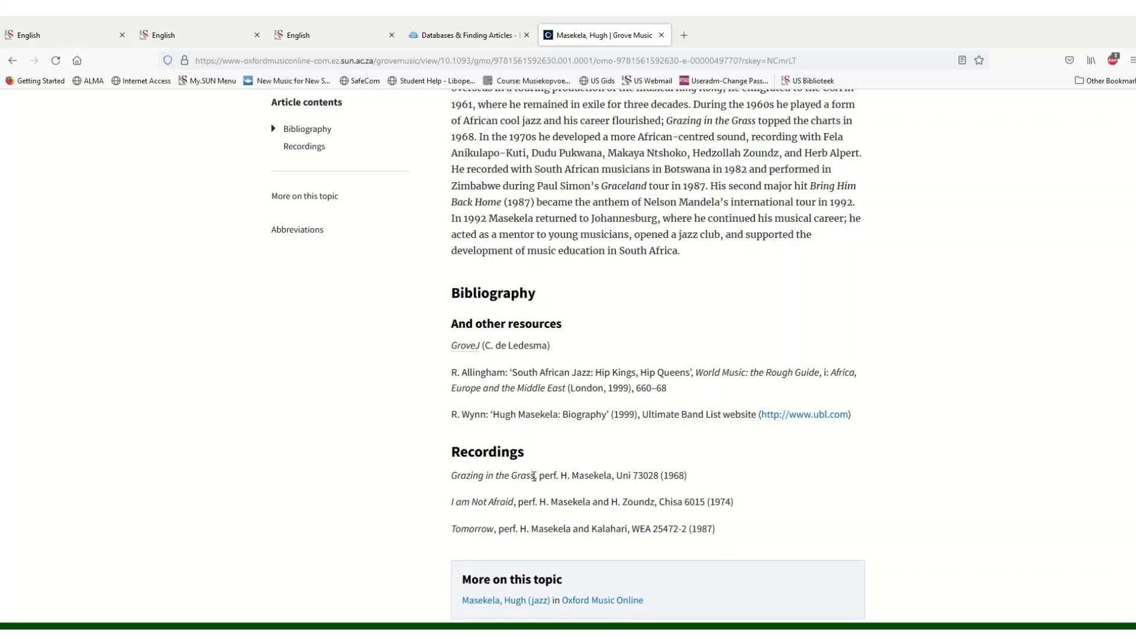
pyautogui.scroll(4, 530, 475)
pyautogui.scroll(3, 532, 474)
pyautogui.scroll(3, 541, 472)
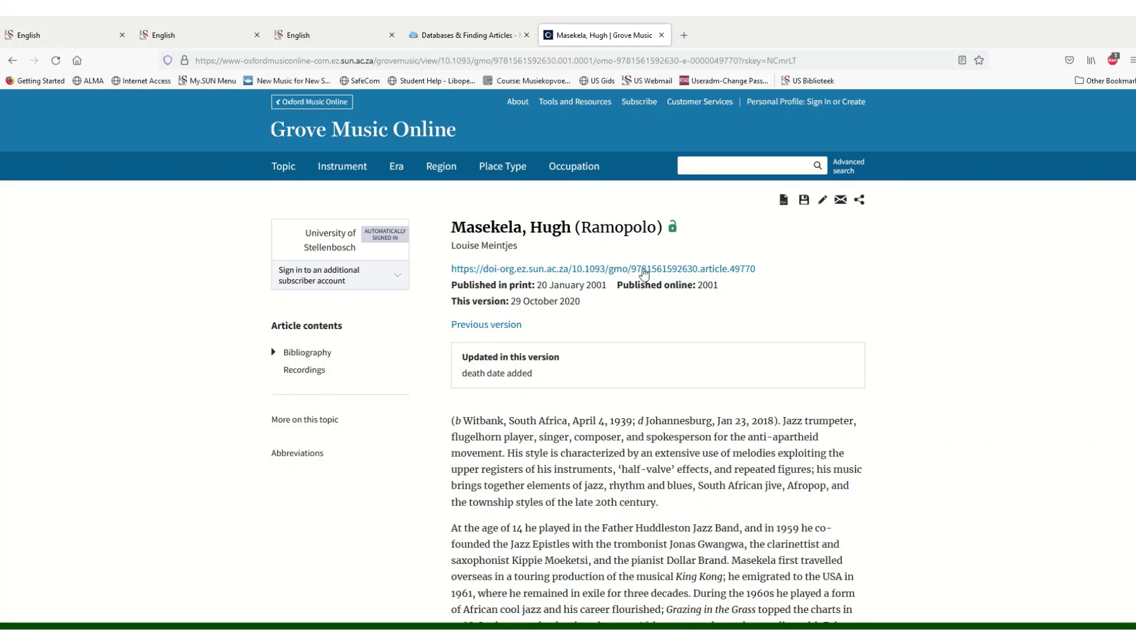
# Search ProQuest Music Periodicals for 'hugh masekela' (470 results) and open the George Garzone article
pyautogui.click(488, 36)
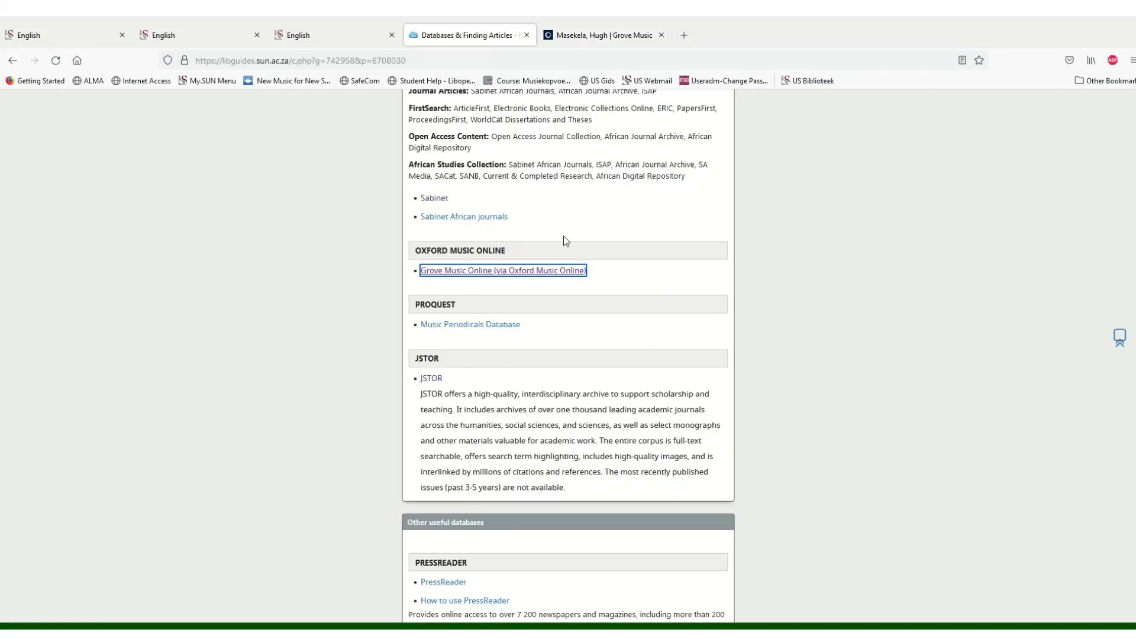
pyautogui.moveTo(471, 324)
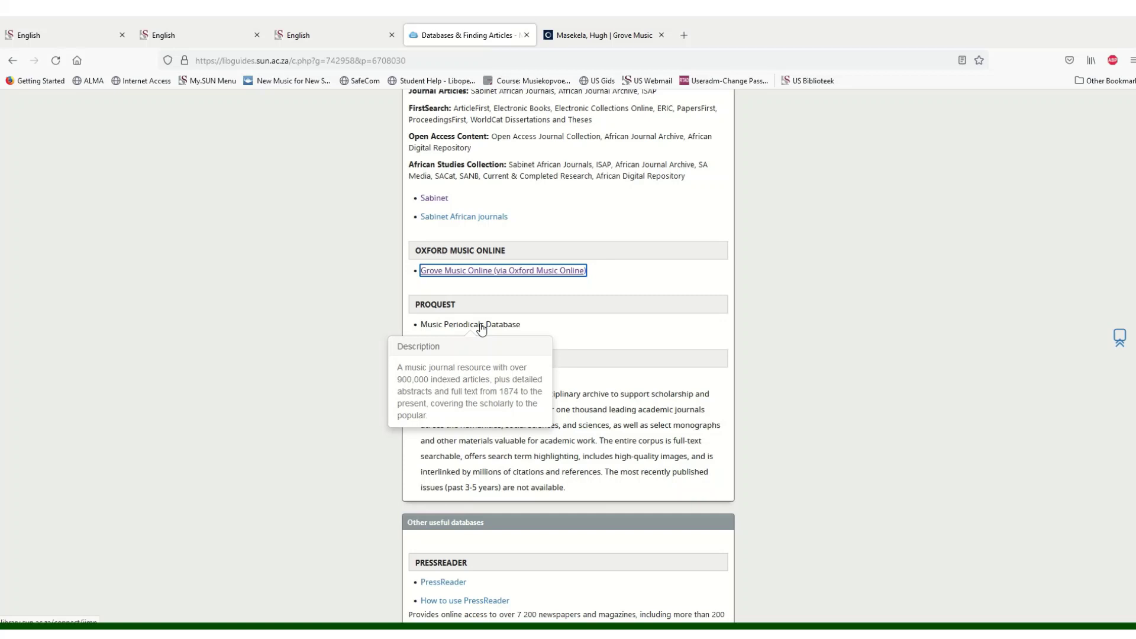
pyautogui.click(480, 325)
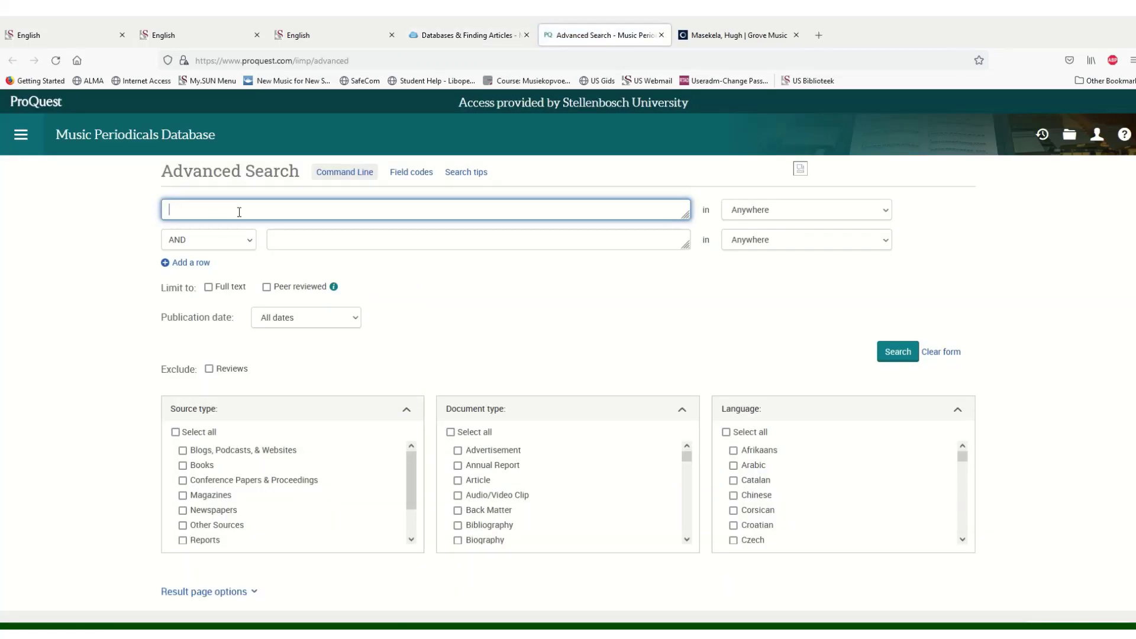
pyautogui.write('h')
pyautogui.write('ugh maseke')
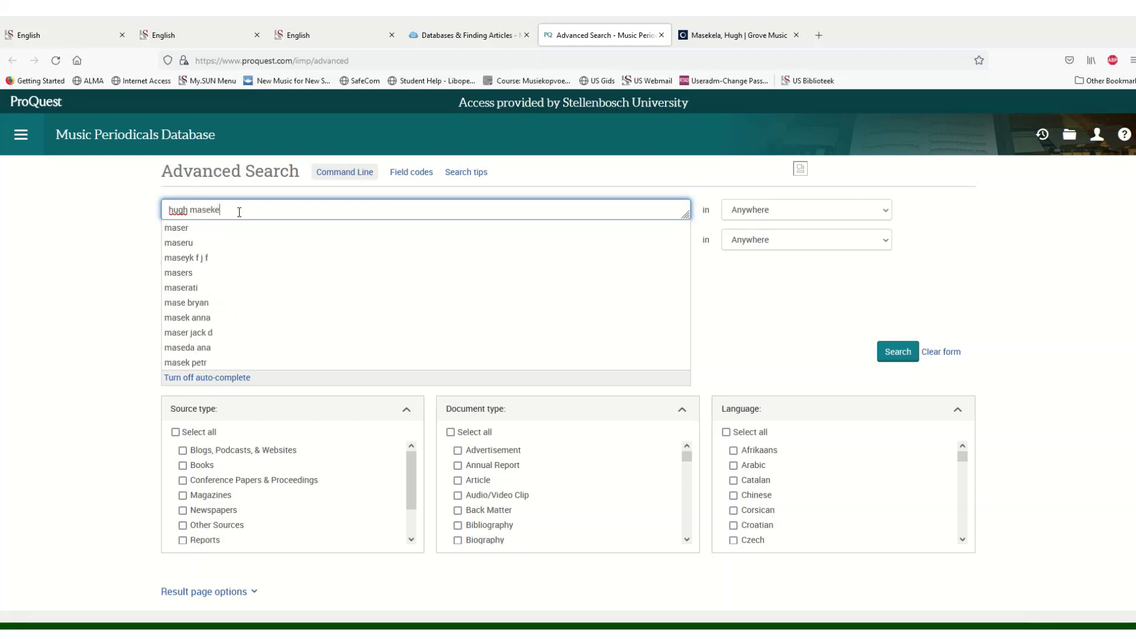
pyautogui.write('la')
pyautogui.press('Return')
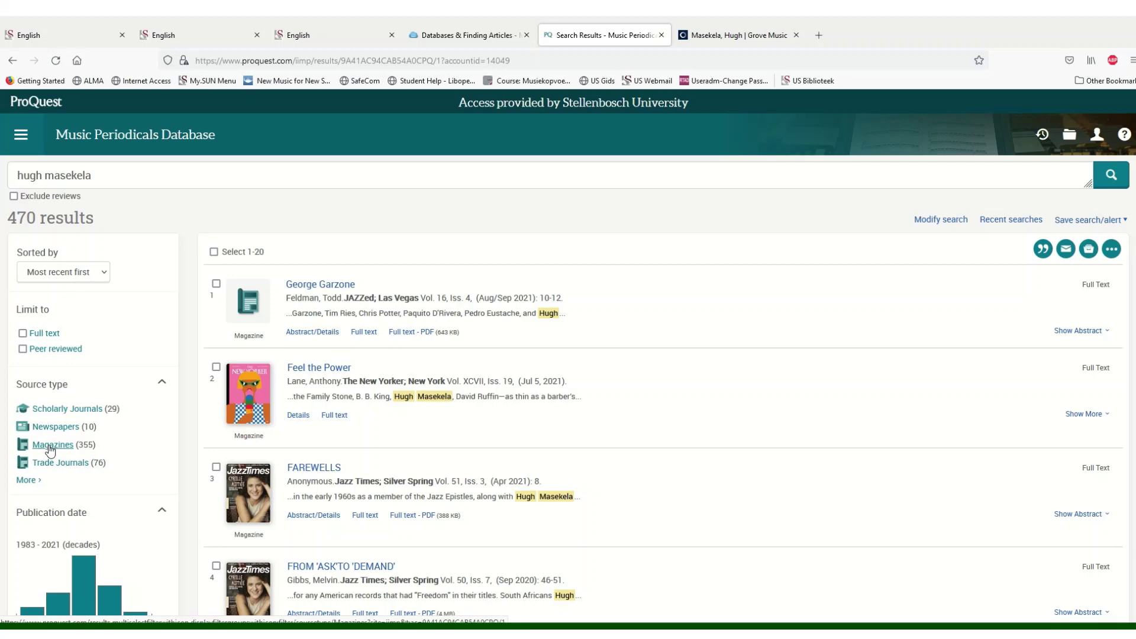
pyautogui.scroll(-3, 49, 450)
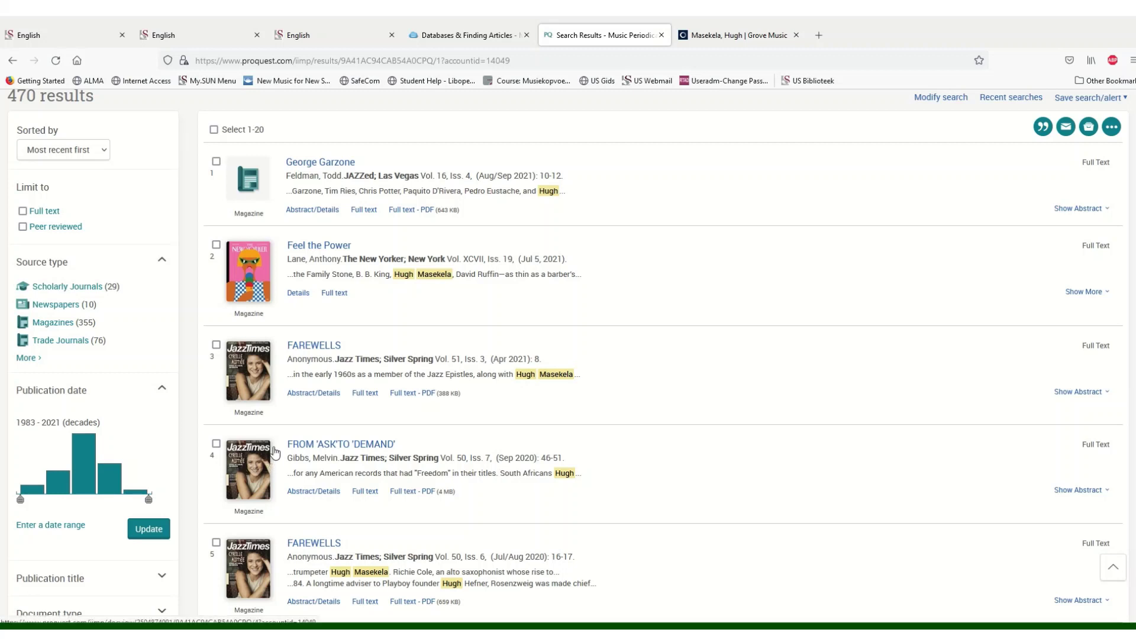
pyautogui.click(317, 163)
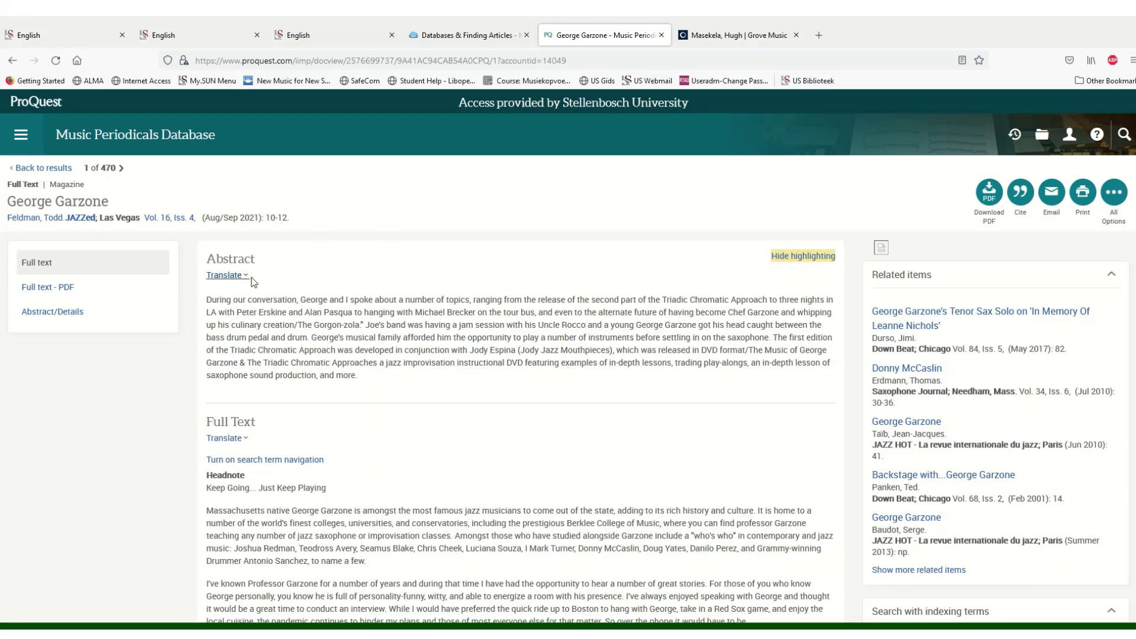
pyautogui.scroll(-3, 278, 378)
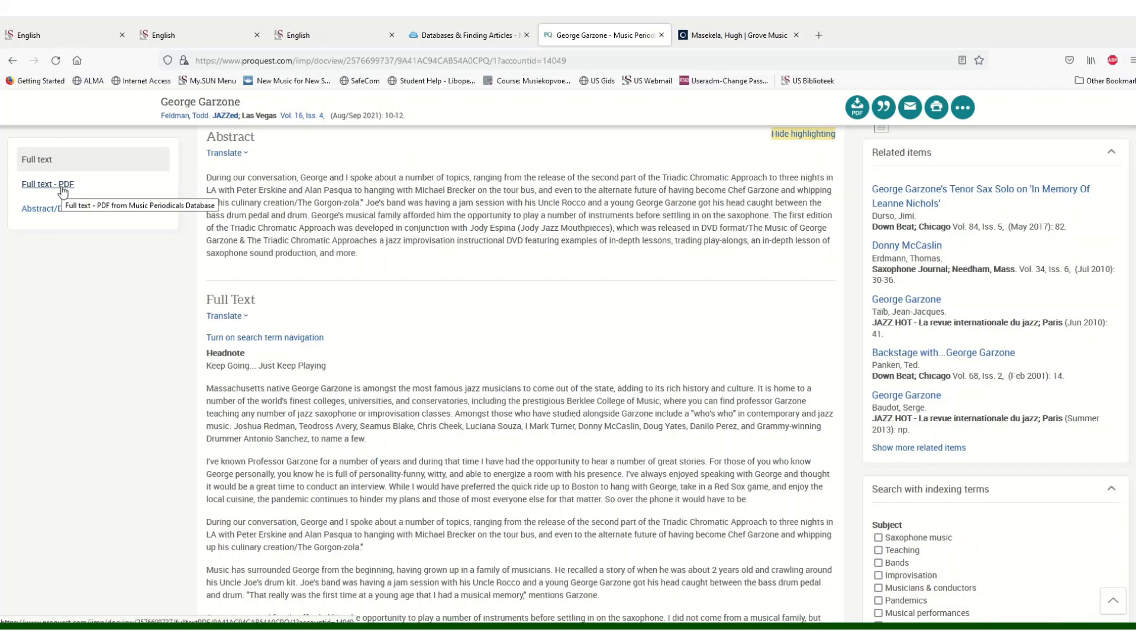
# Show the George Garzone article's Full text - PDF and read through to its second page
pyautogui.click(62, 192)
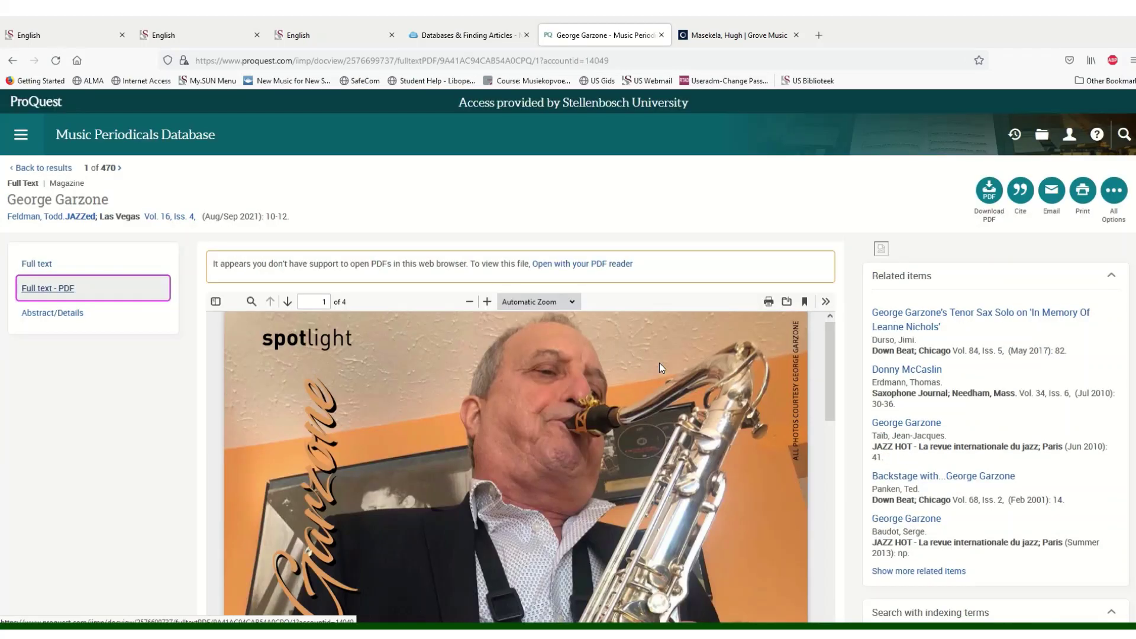
pyautogui.scroll(-2, 659, 363)
pyautogui.scroll(-2, 660, 373)
pyautogui.scroll(-2, 661, 375)
pyautogui.scroll(-2, 664, 385)
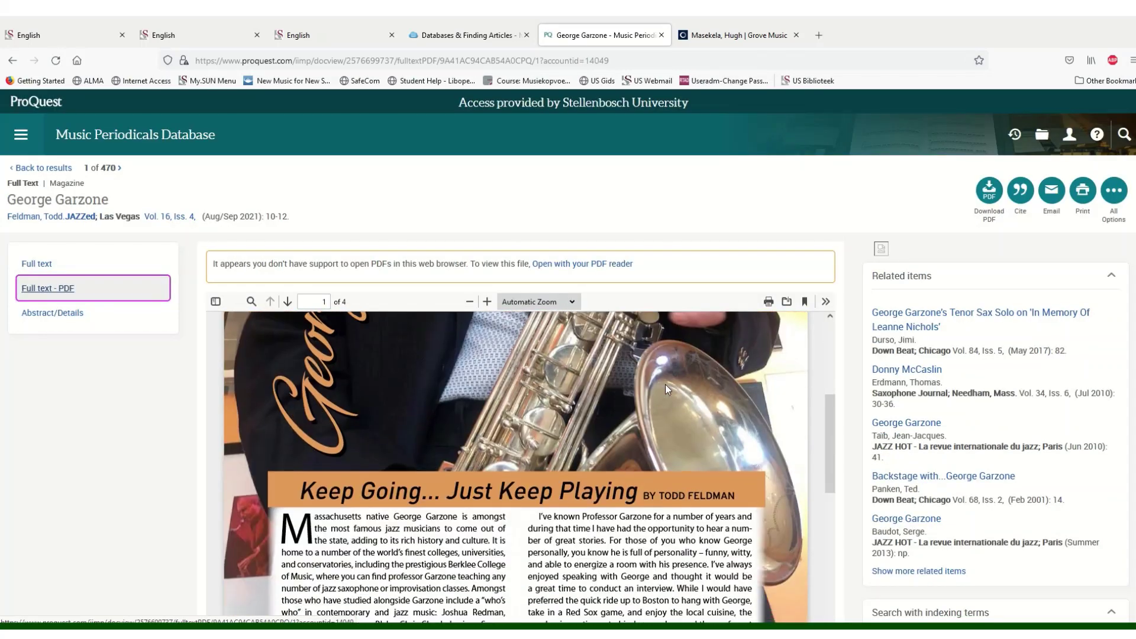
pyautogui.scroll(-3, 665, 385)
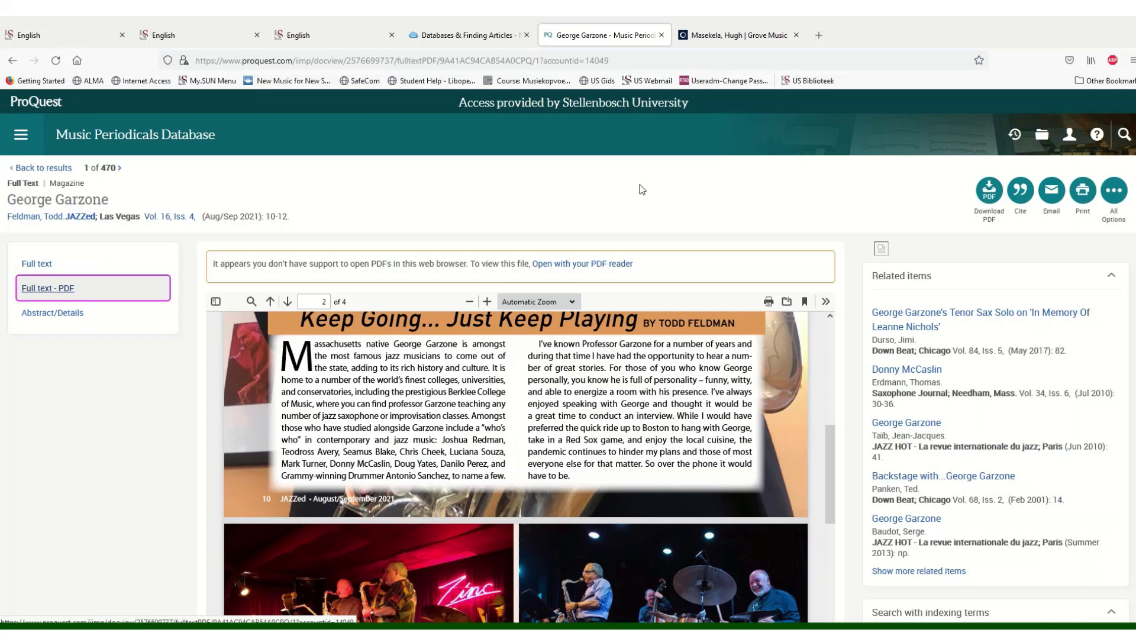
# Switch back to the Music guide's Databases & Finding Articles tab and view it from the top
pyautogui.click(466, 37)
pyautogui.scroll(2, 844, 279)
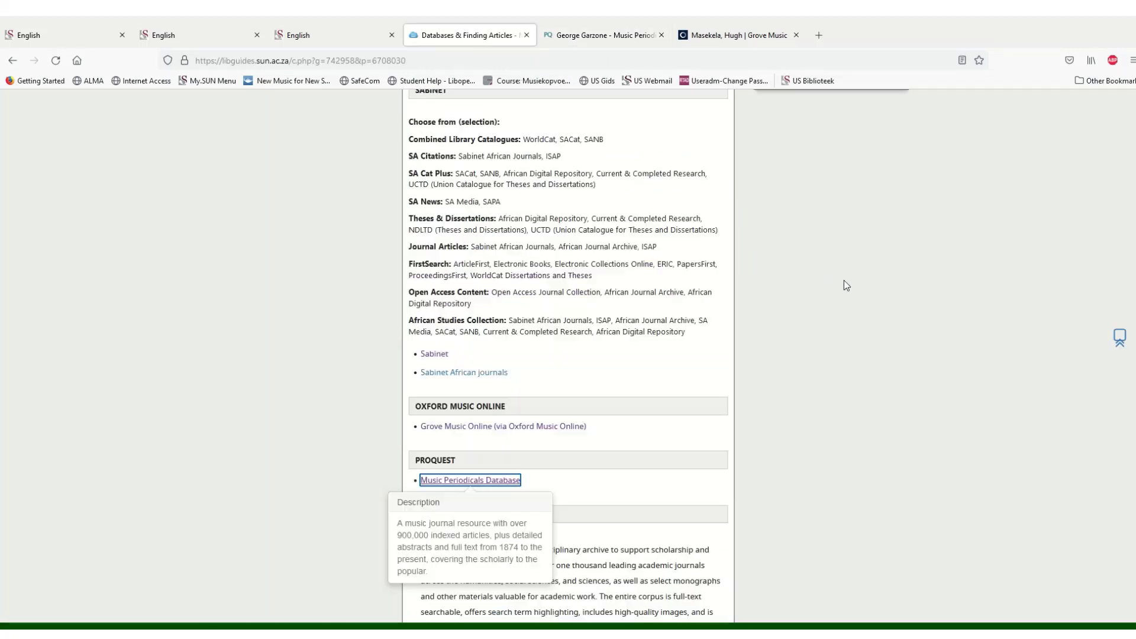
pyautogui.scroll(3, 844, 278)
pyautogui.scroll(2, 844, 276)
pyautogui.scroll(2, 844, 277)
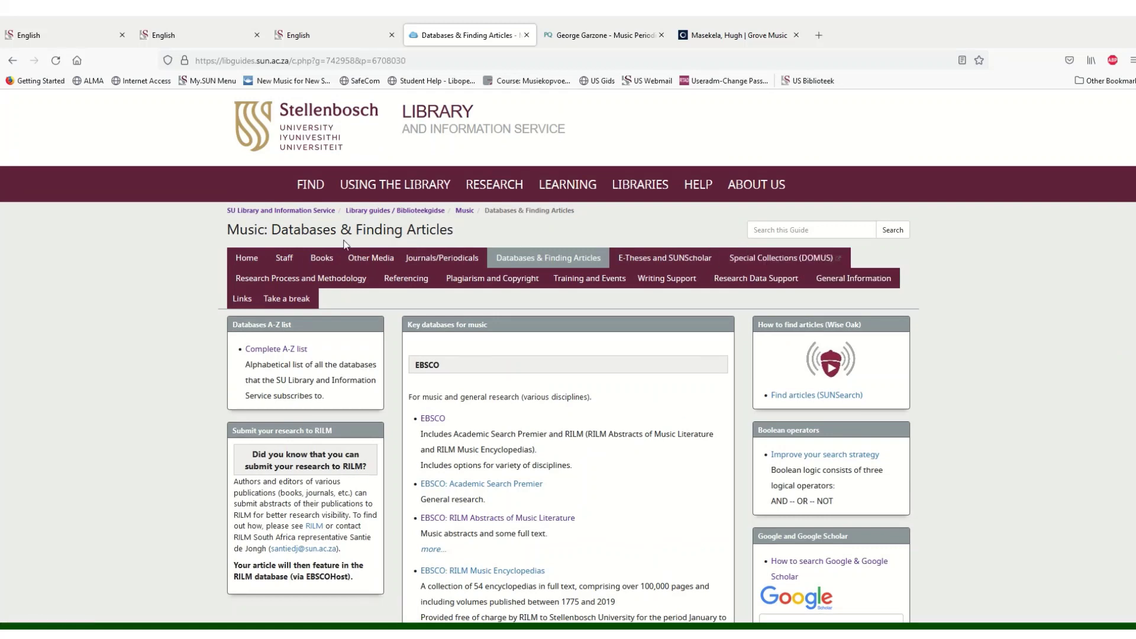